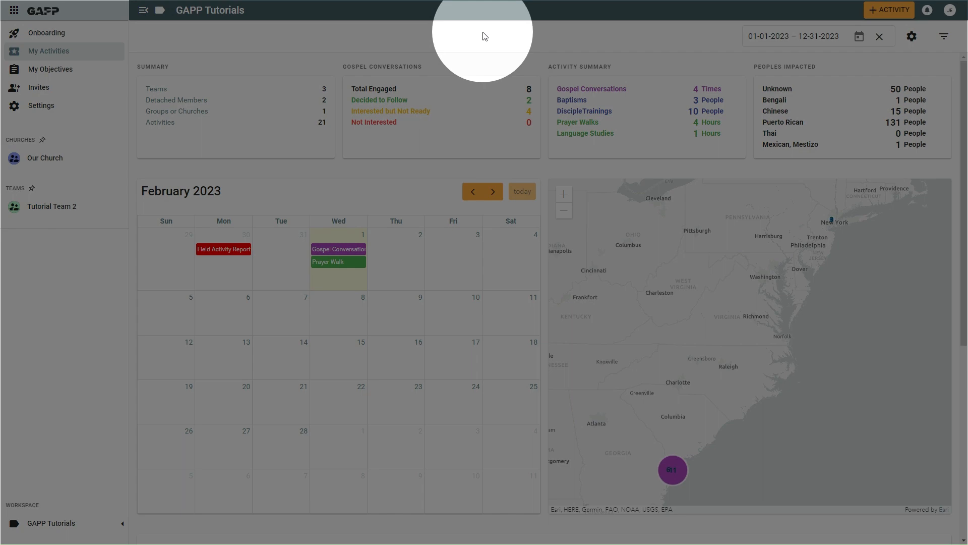
Step: Open the activities of Tutorial Team 2 and start a new People and Place Survey from the Entry core task
left_click(59, 210)
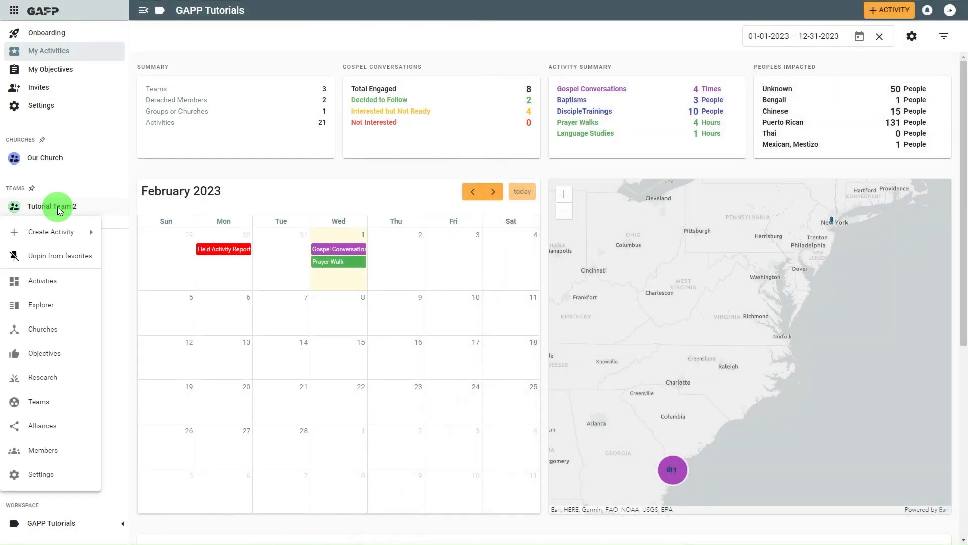
left_click(54, 281)
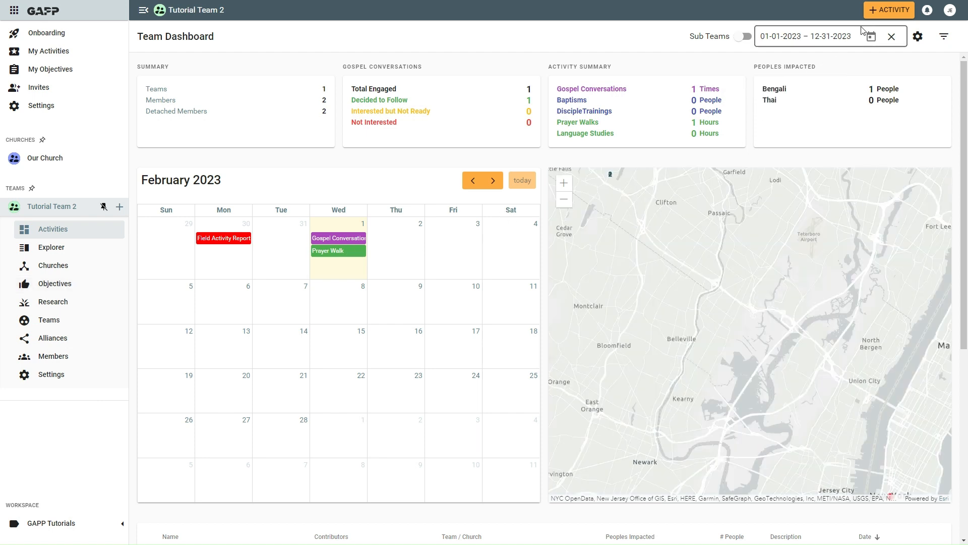
left_click(882, 13)
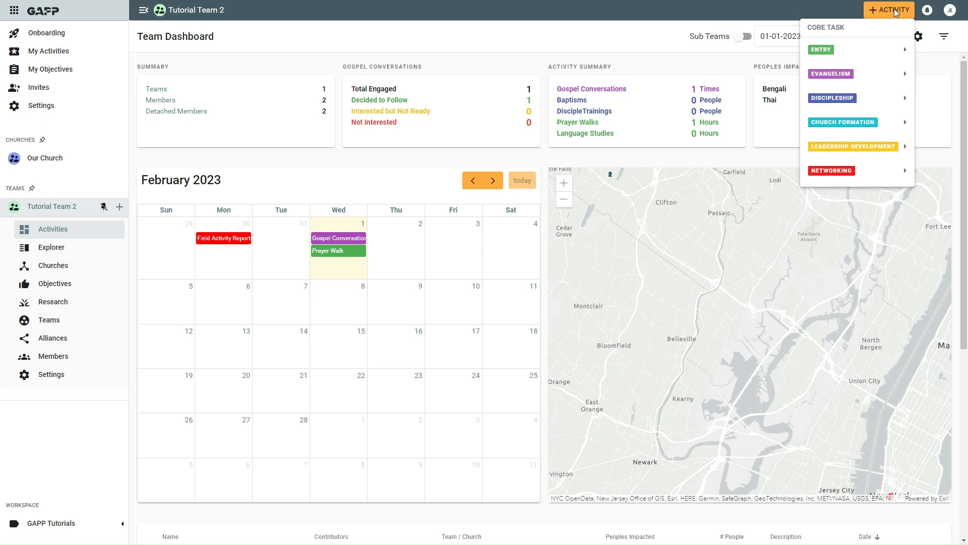
mouse_move(883, 54)
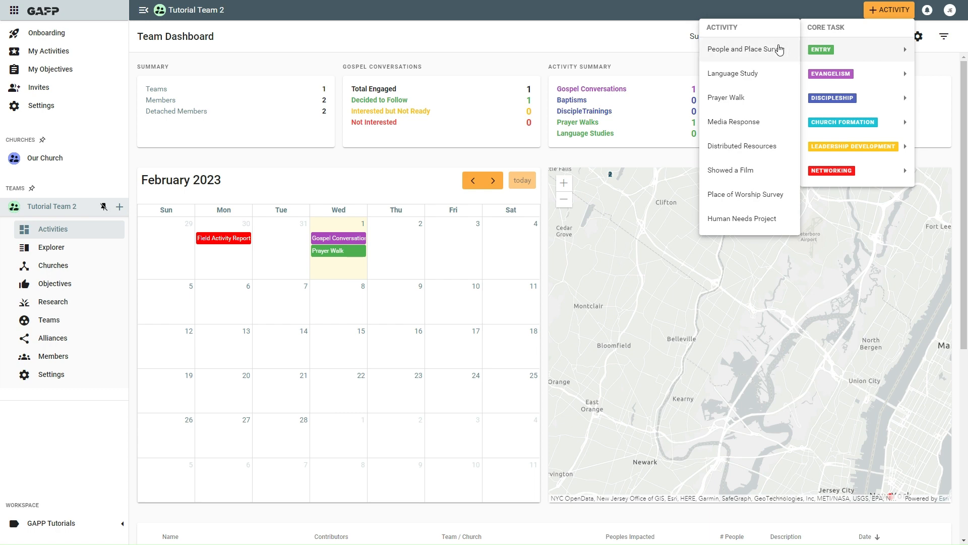
left_click(745, 49)
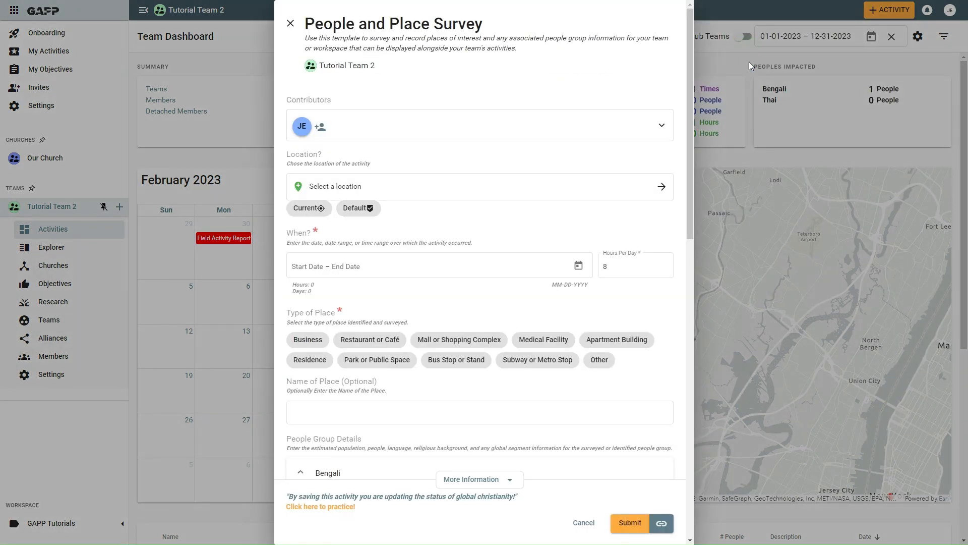
Step: Add the first suggested team member as a second contributor to the survey
left_click(321, 128)
left_click(364, 259)
left_click(365, 258)
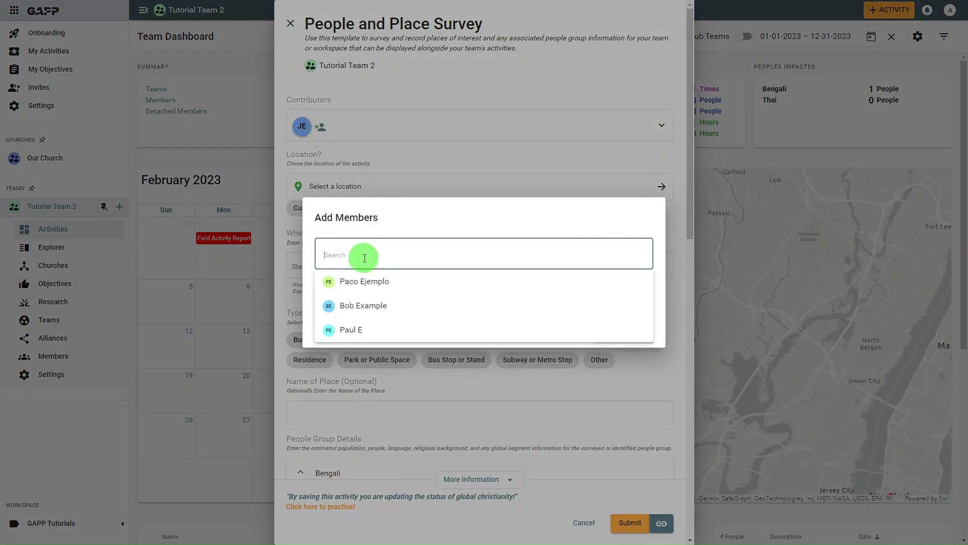
left_click(363, 284)
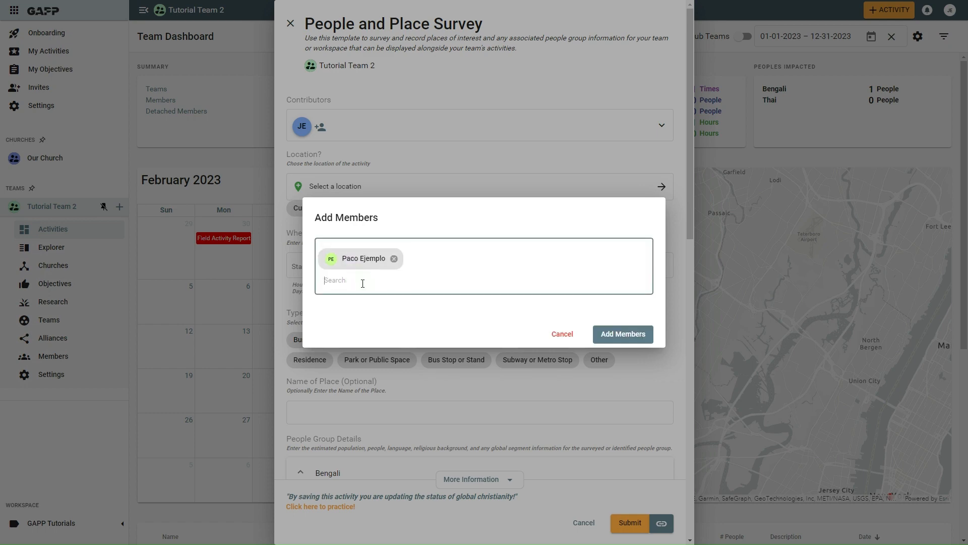
left_click(616, 334)
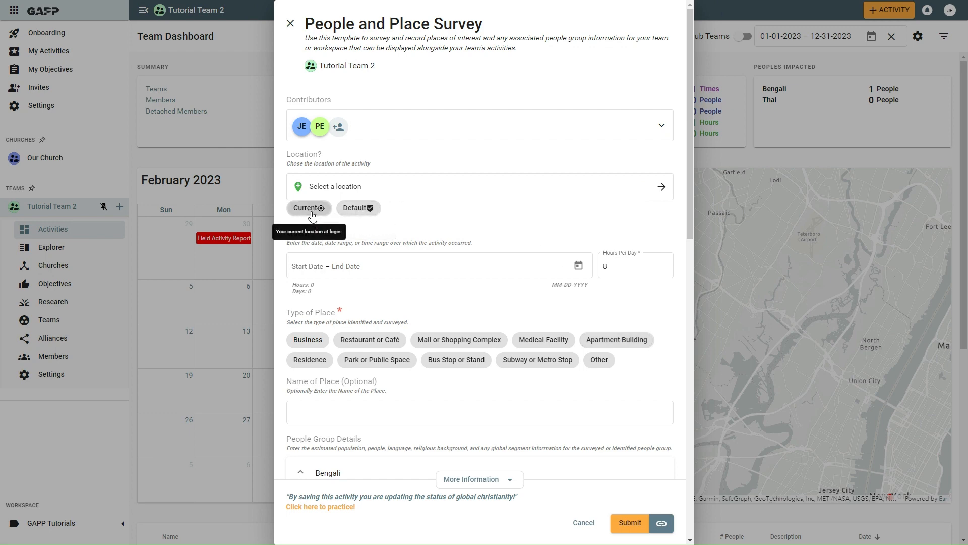
Step: Set the survey's location to the Grace Reform Church point on the map, west of Newark
left_click(359, 214)
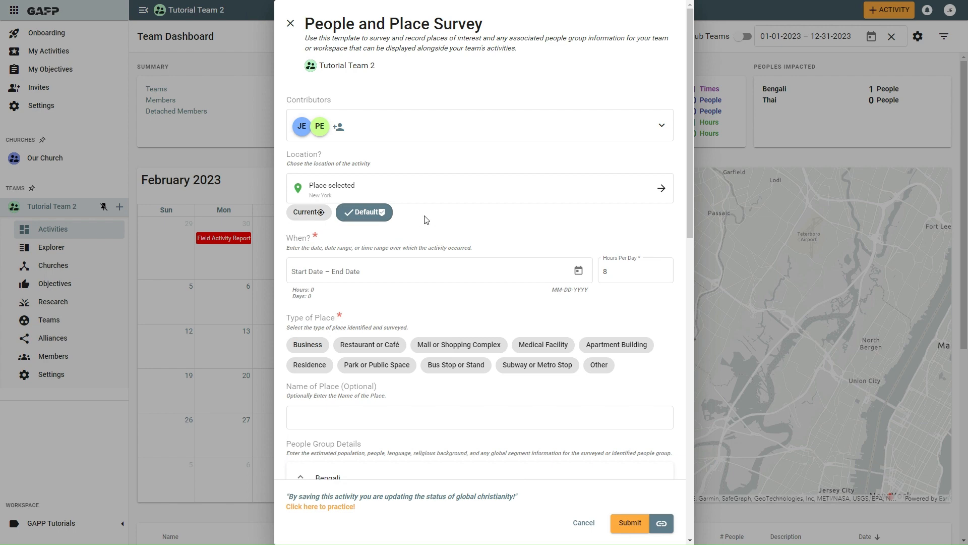
left_click(409, 189)
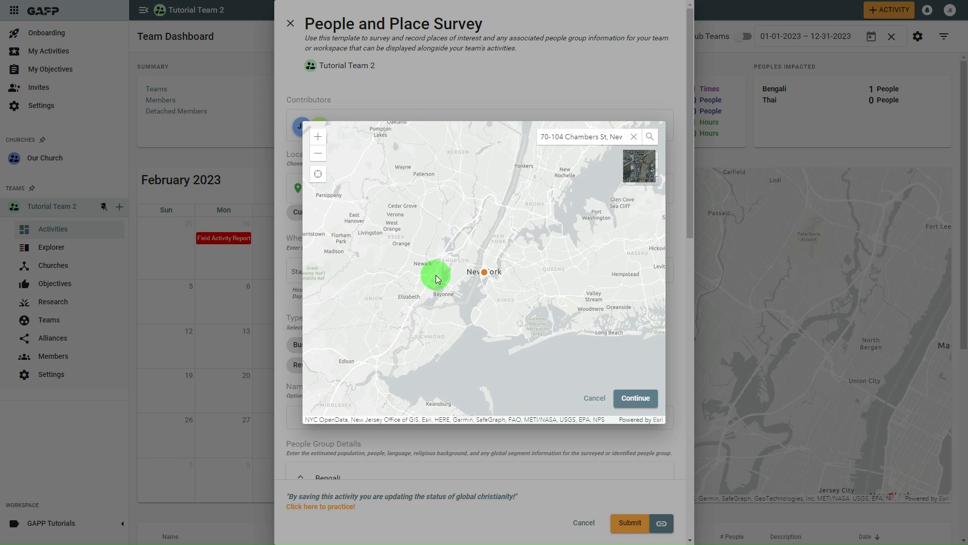
left_click_drag(436, 274, 518, 275)
scroll(511, 261, "up", 2)
scroll(511, 262, "up", 3)
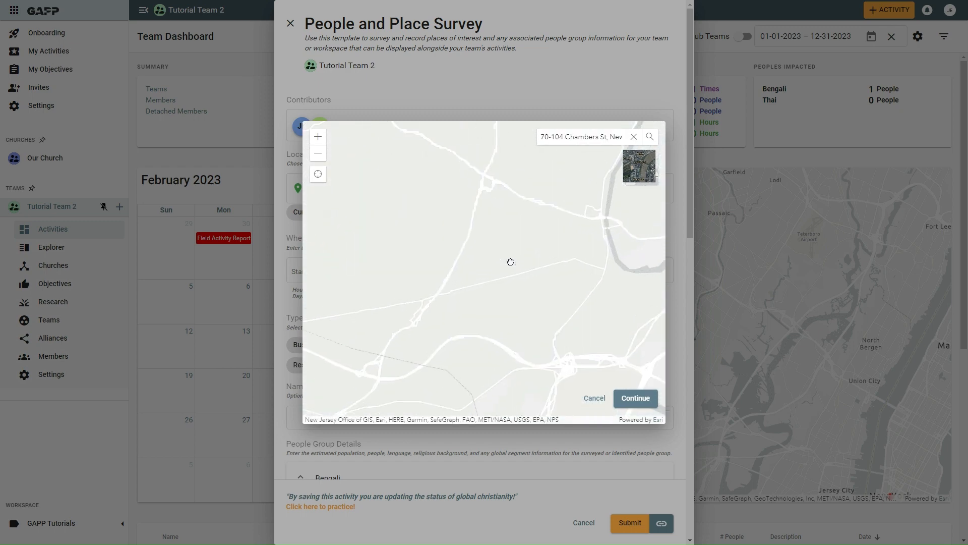
left_click(496, 286)
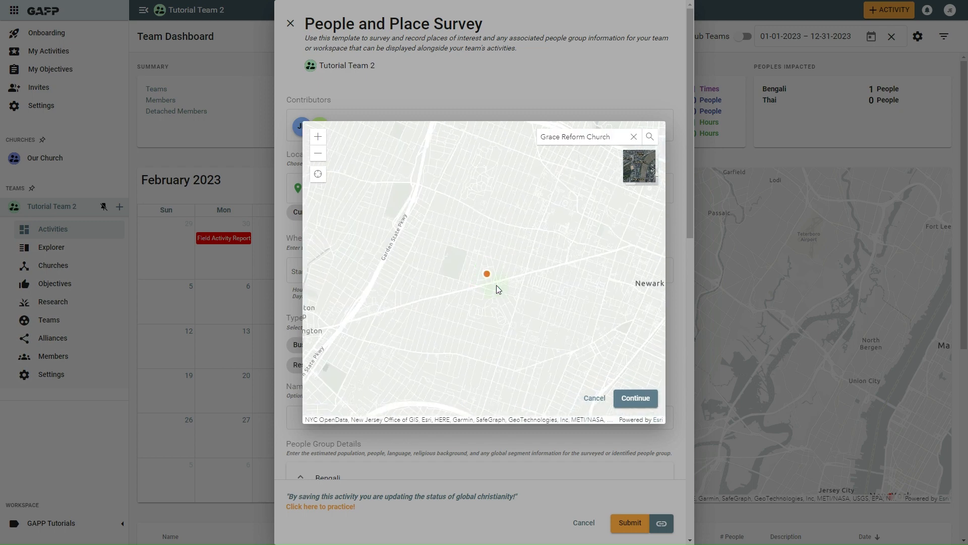
left_click(635, 401)
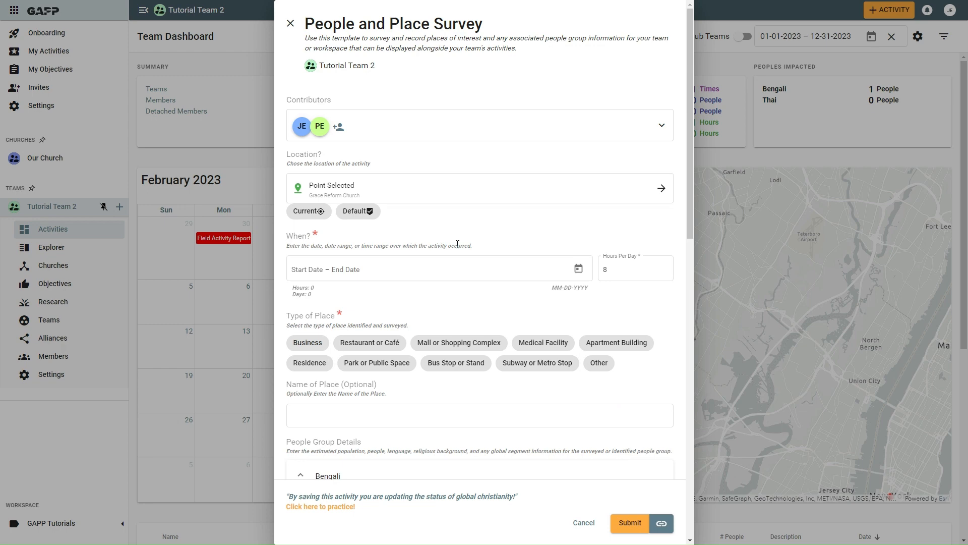
Step: Set the survey's date range to the single day 02-01-2023
left_click(407, 271)
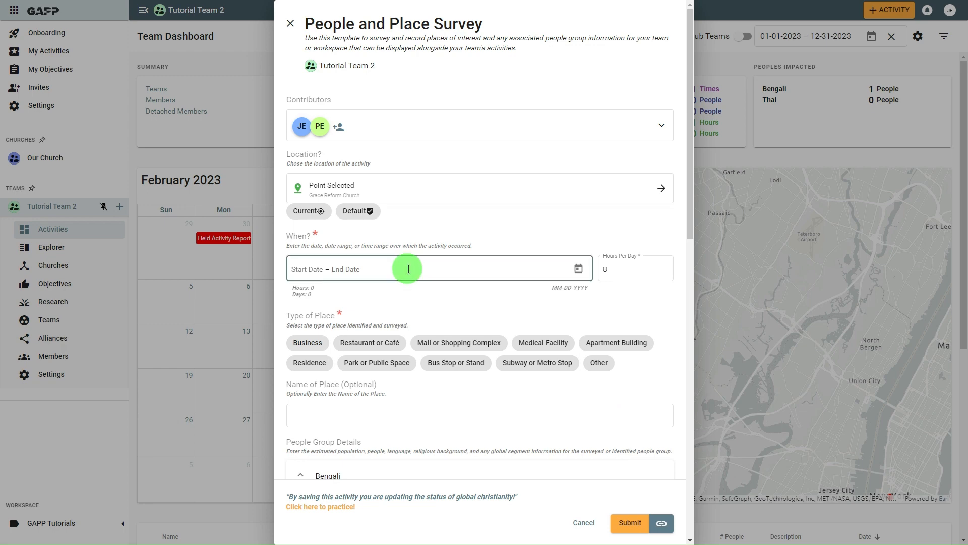
left_click(361, 347)
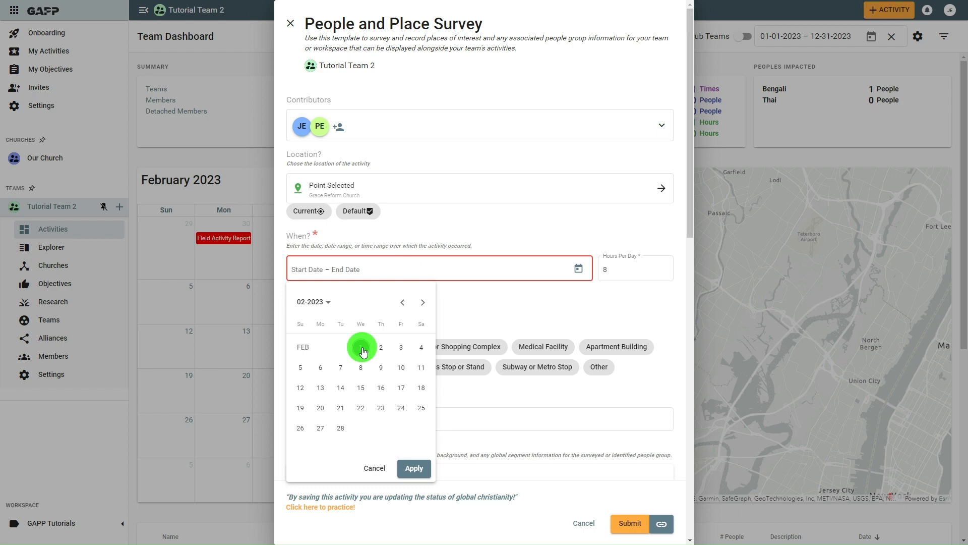
left_click(412, 468)
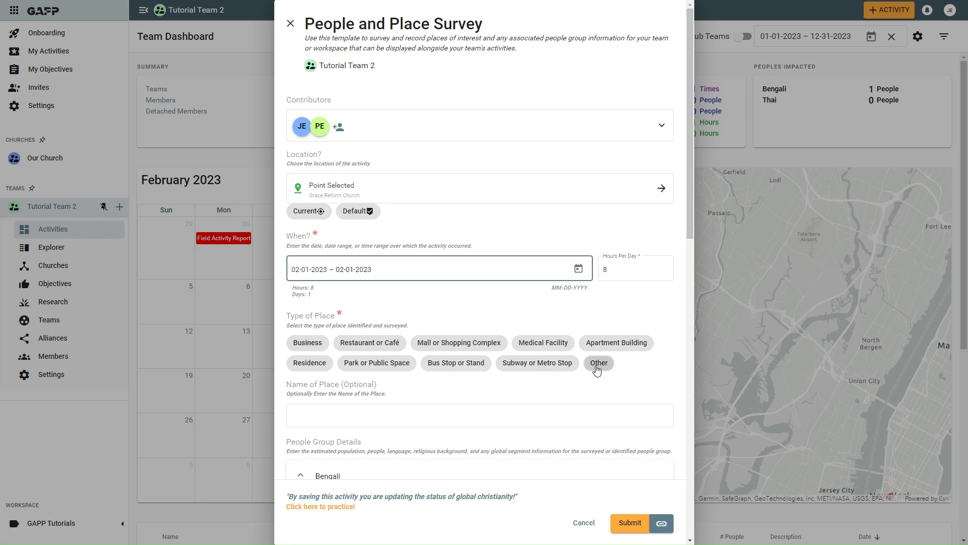
Step: Choose Restaurant or Café as the type of place and name the place "Joe's"
left_click(374, 345)
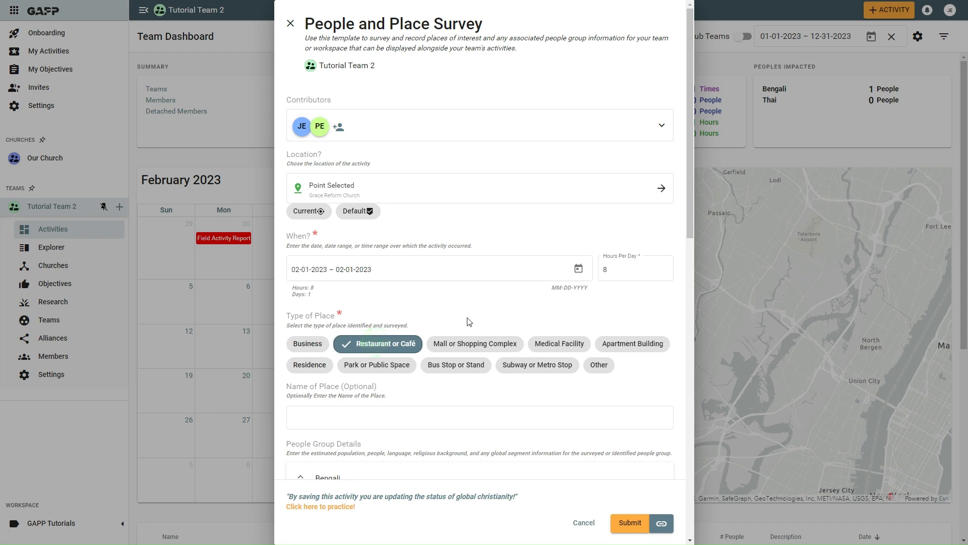
scroll(476, 319, "down", 3)
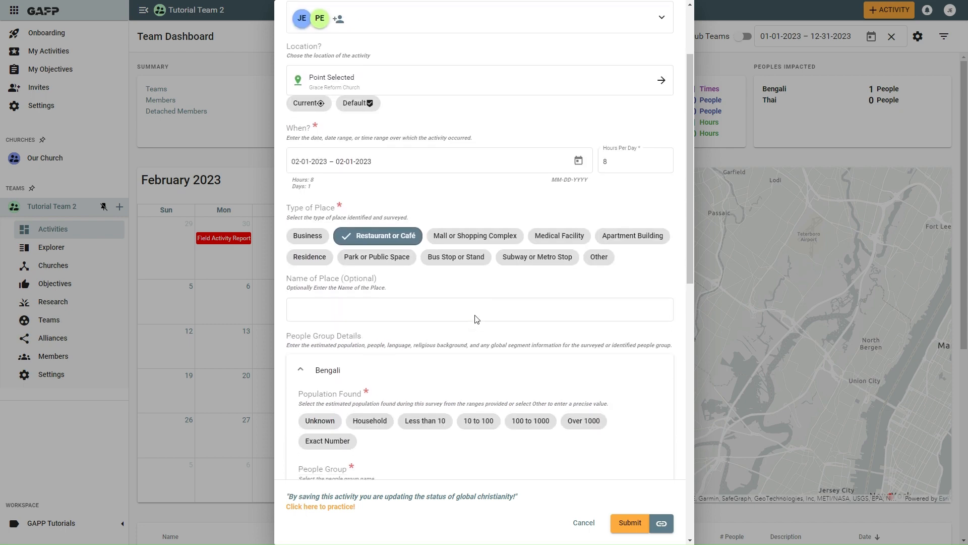
left_click(430, 251)
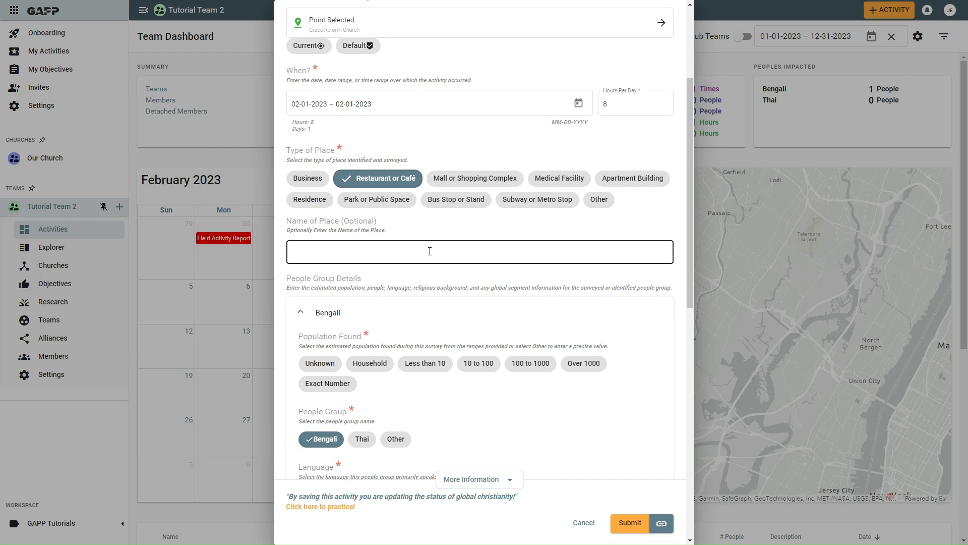
left_click(429, 251)
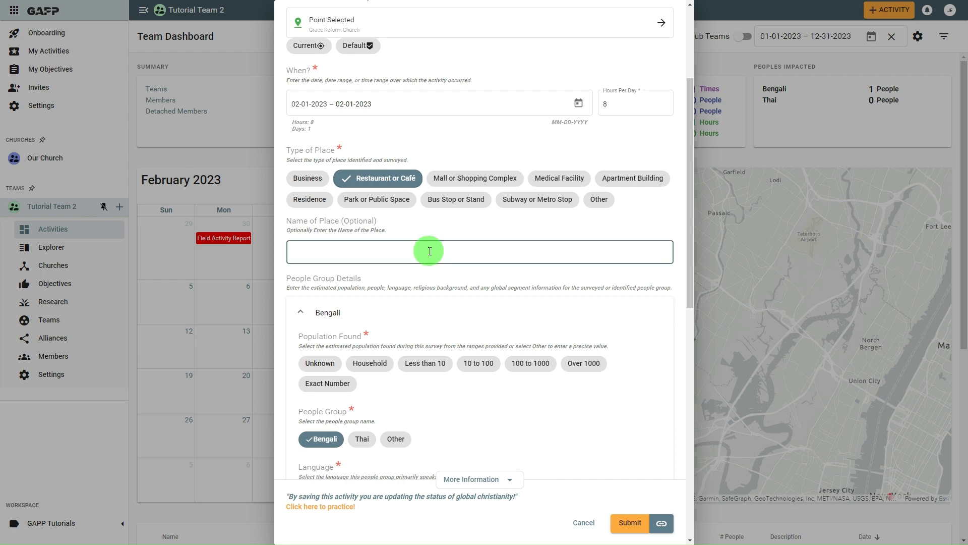
type("Joe's")
Step: Report the population found as an exact number of 12
scroll(430, 251, "down", 2)
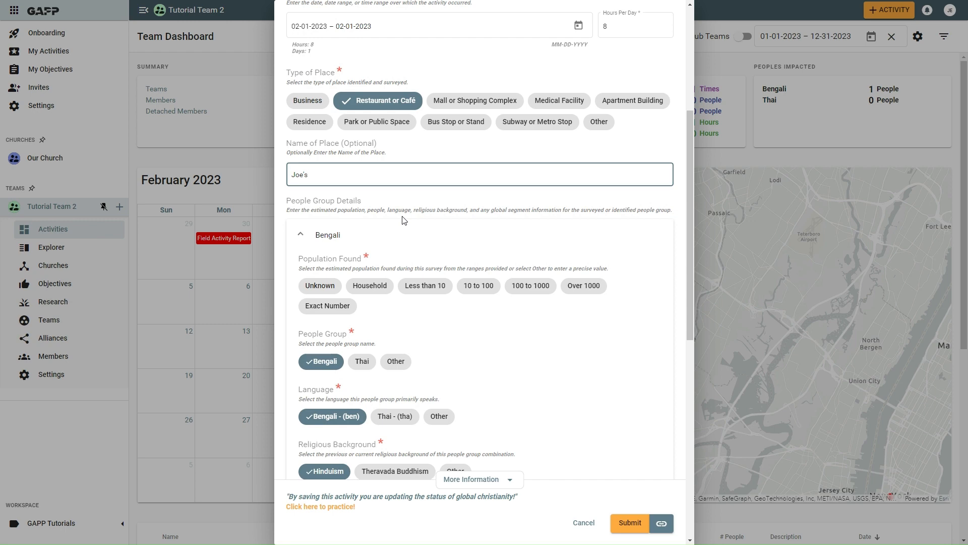
left_click(353, 247)
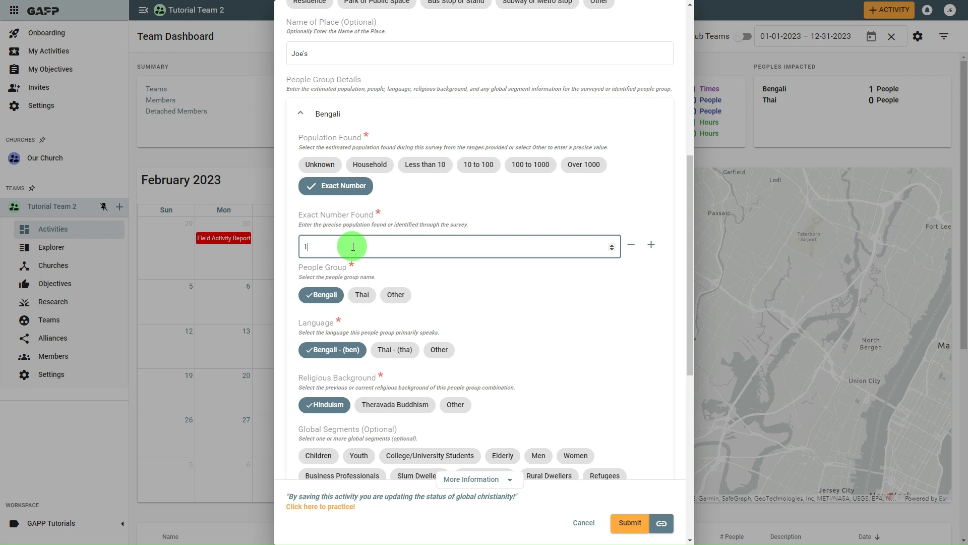
type("2")
Step: Choose Other for the people group, search for "afar" and select Afar
scroll(482, 290, "down", 1)
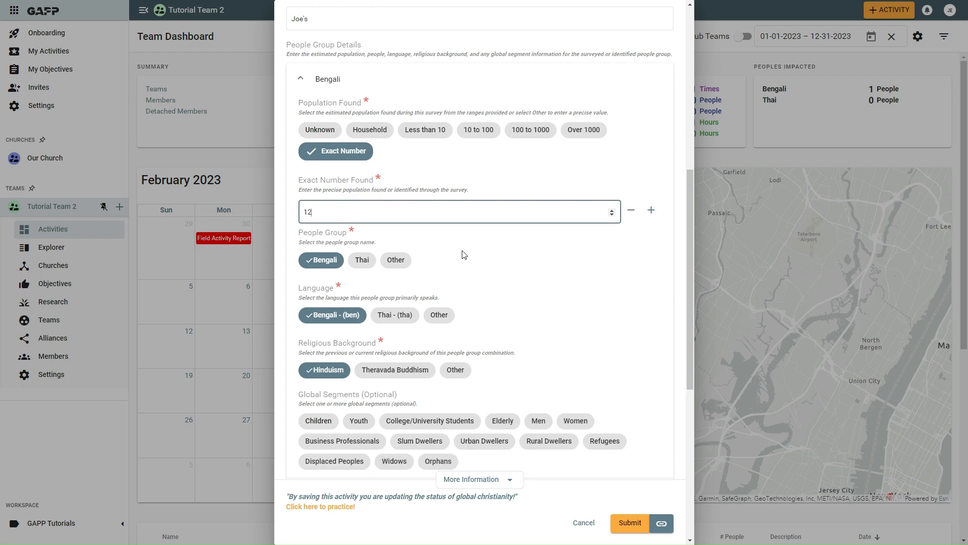
left_click(396, 260)
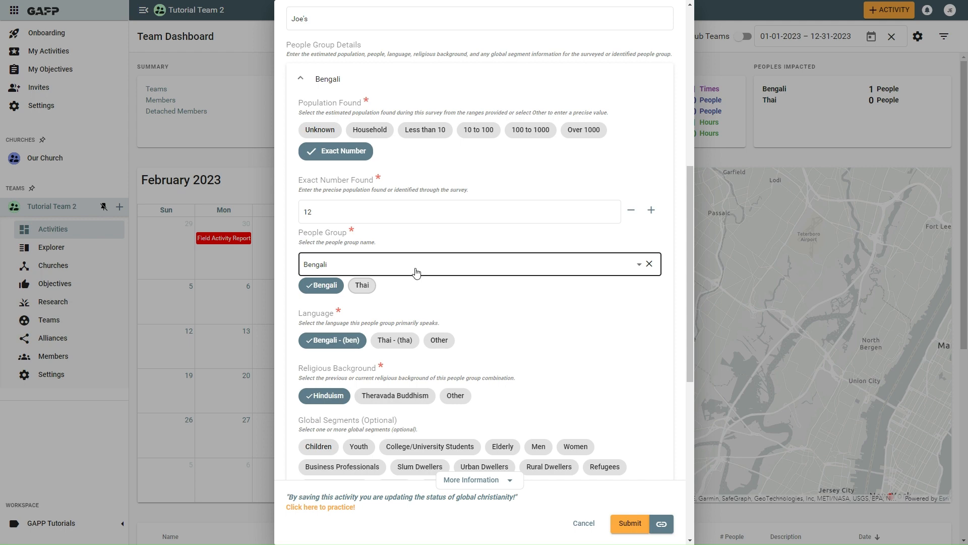
left_click(414, 267)
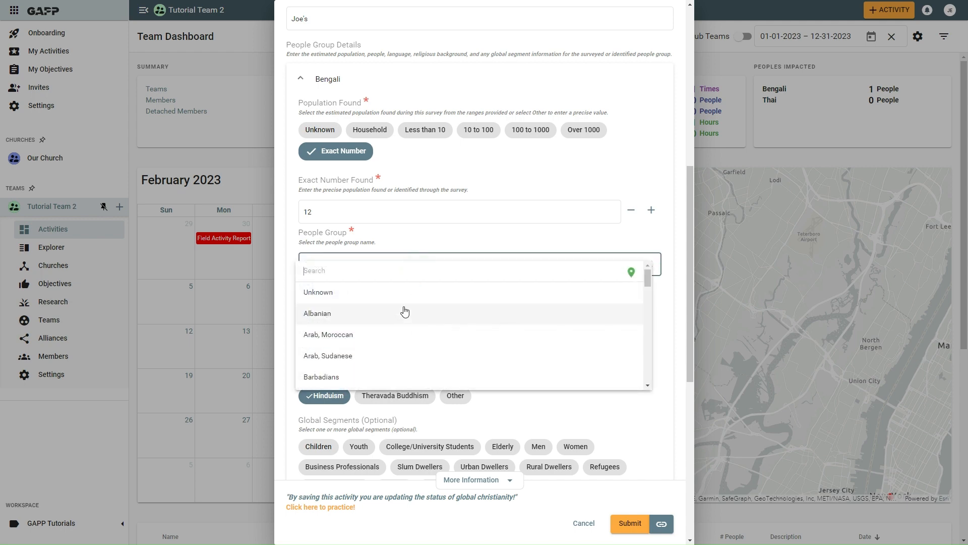
left_click(395, 271)
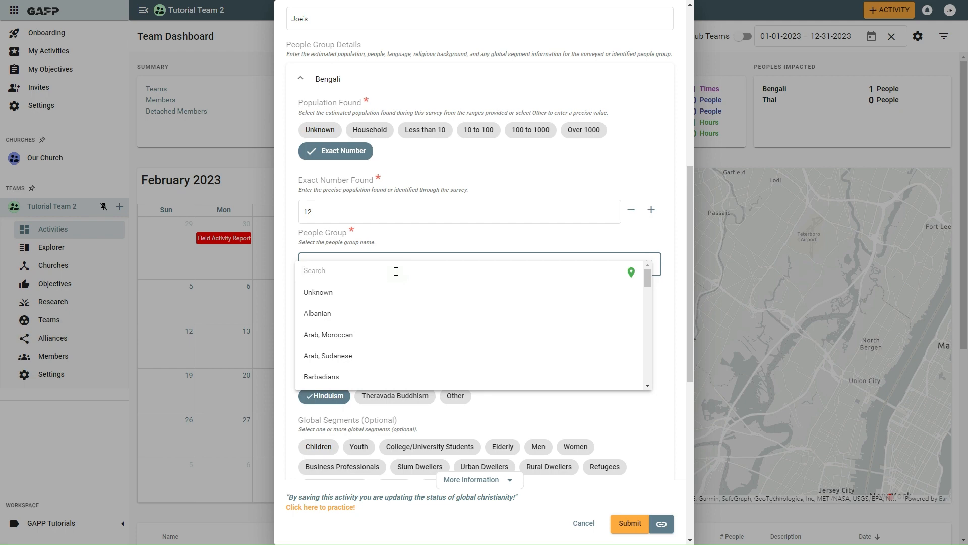
type("afar")
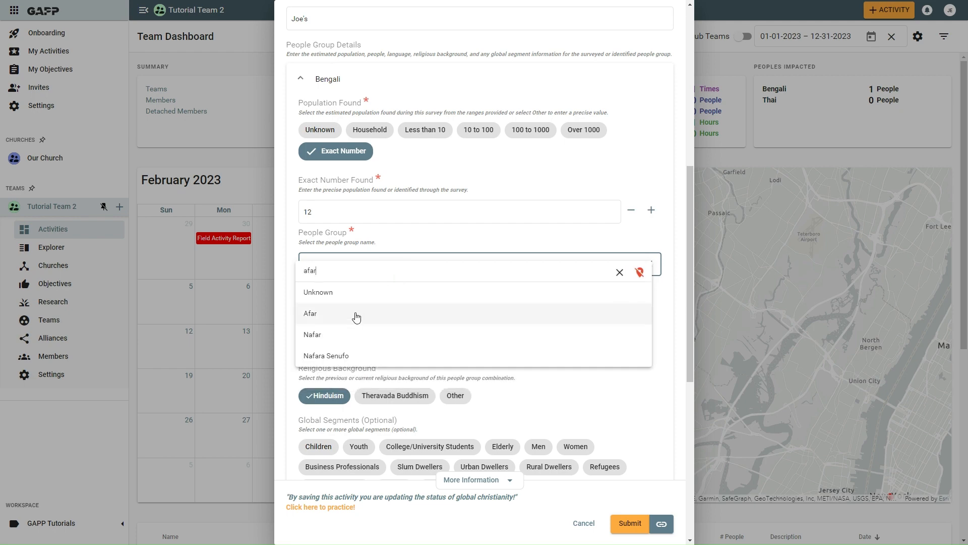
left_click(355, 316)
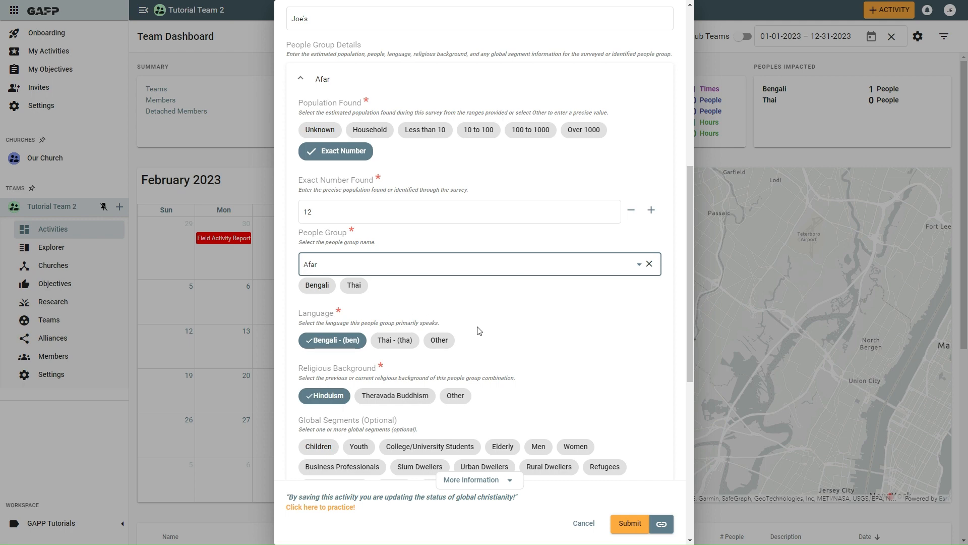
Step: Choose Other for the language, search for "afar" and select Afar - (aar)
left_click(446, 341)
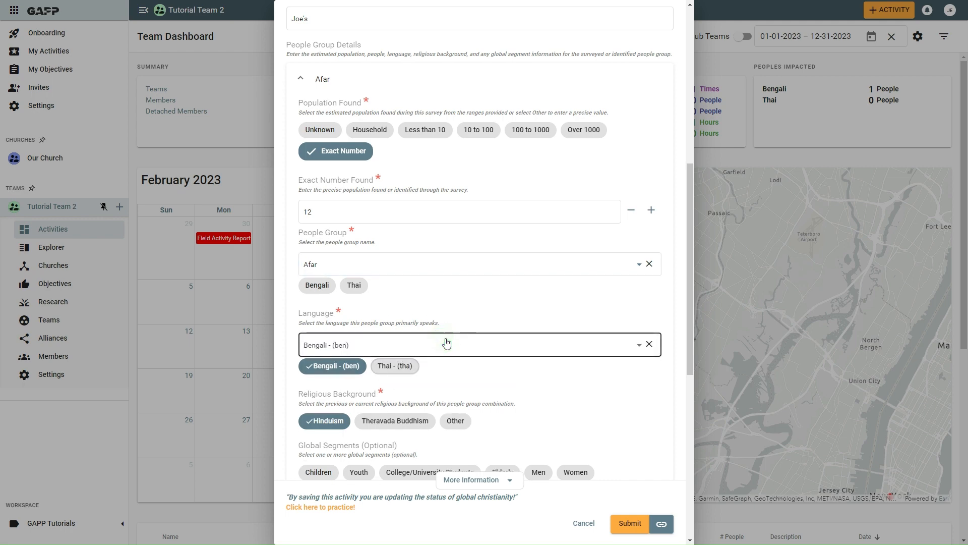
left_click(493, 346)
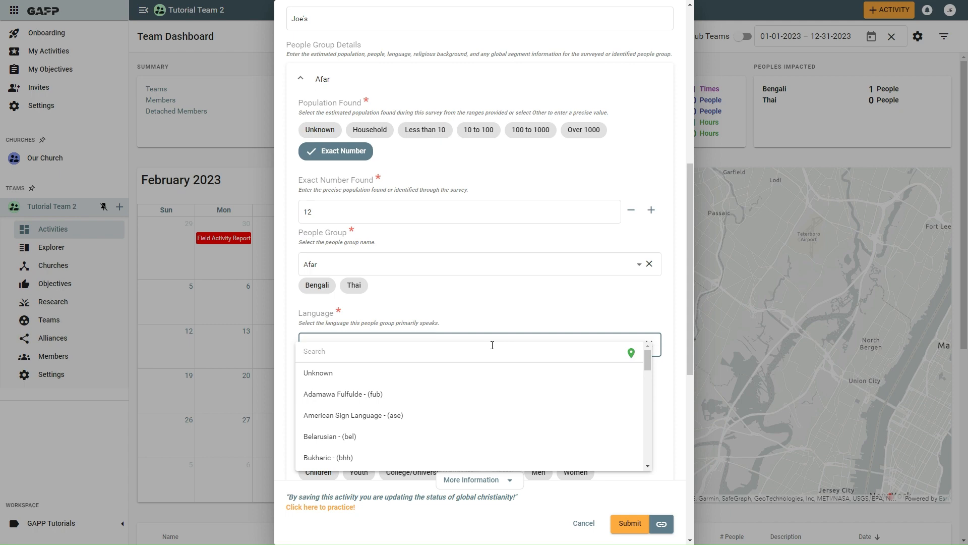
left_click(493, 345)
type("afar")
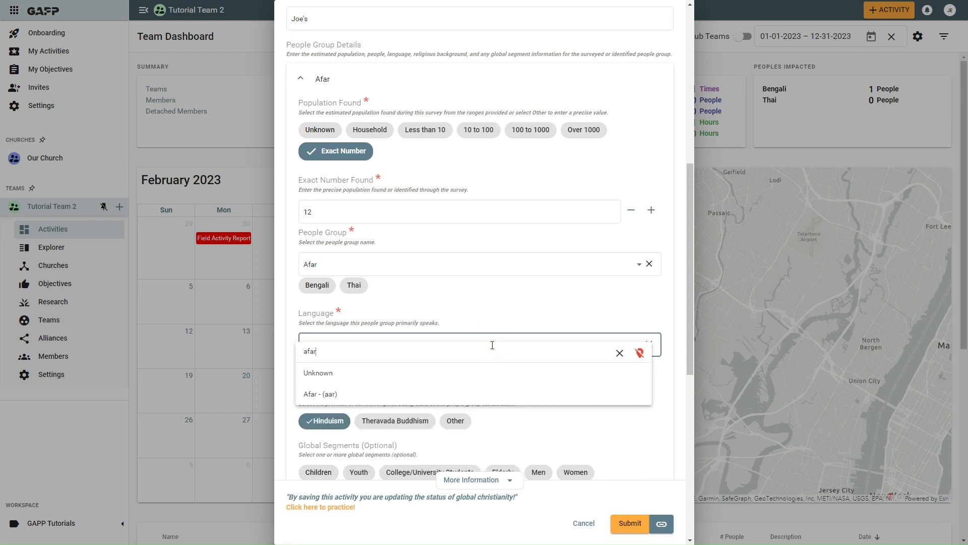
left_click(435, 394)
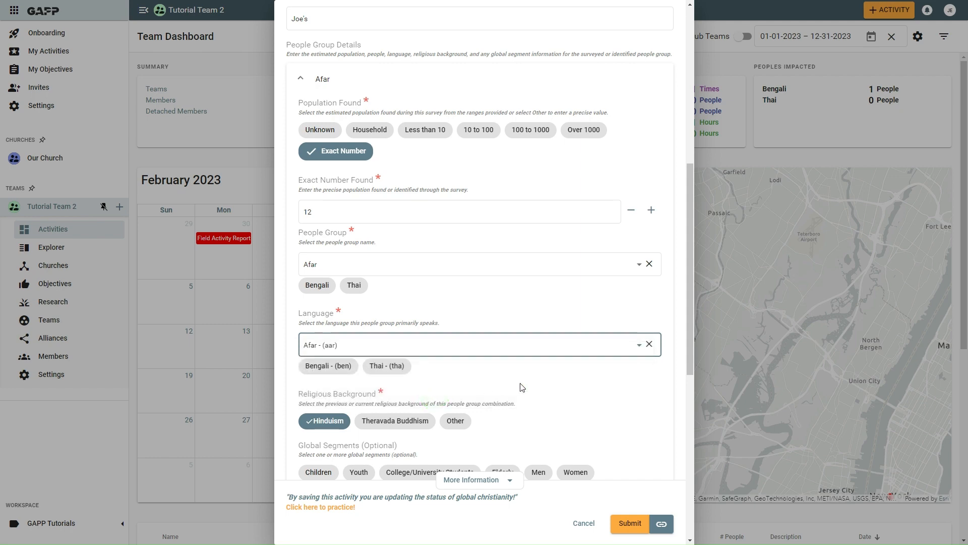
Step: Choose Other for the religious background, search for "isl" and select Folk Islam, and mark Urban Dwellers as the global segment
scroll(519, 384, "down", 2)
scroll(519, 386, "down", 1)
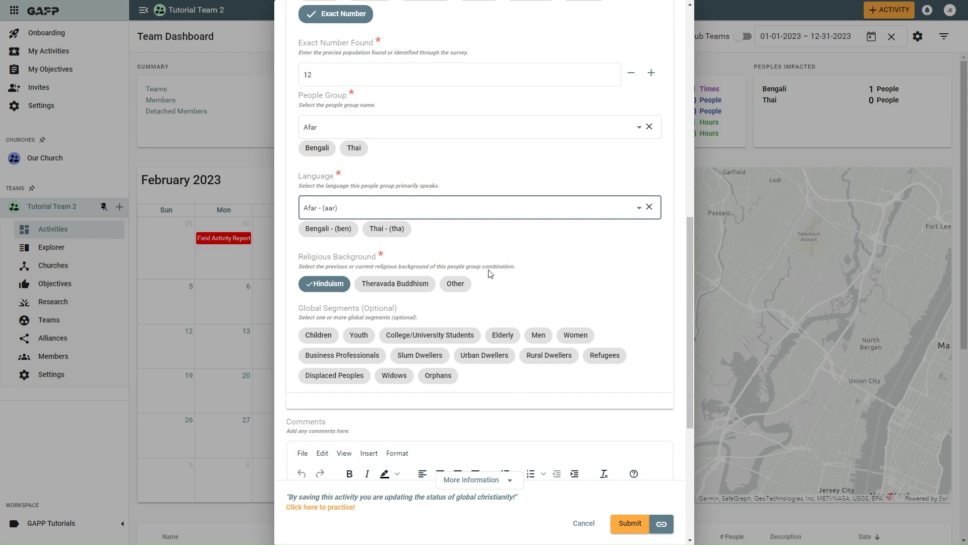
left_click(461, 285)
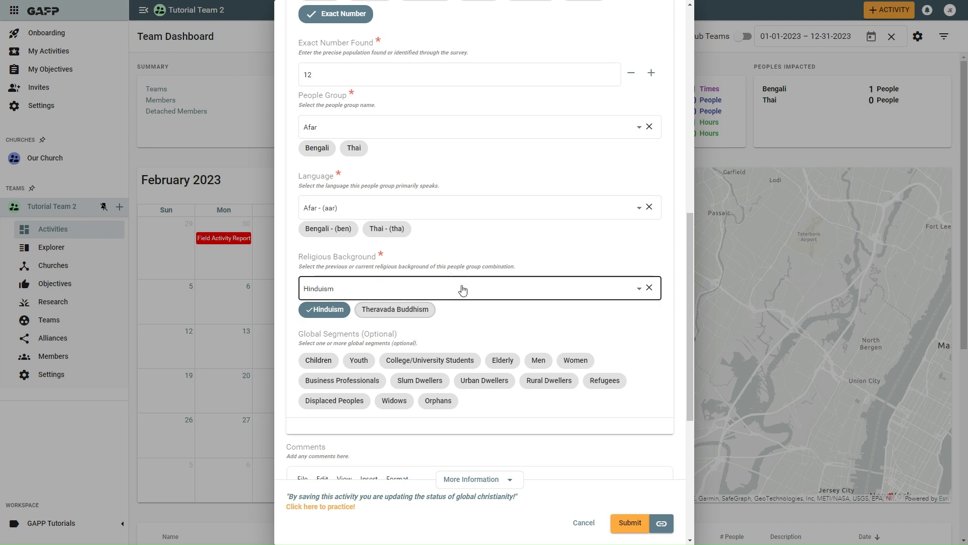
left_click(464, 289)
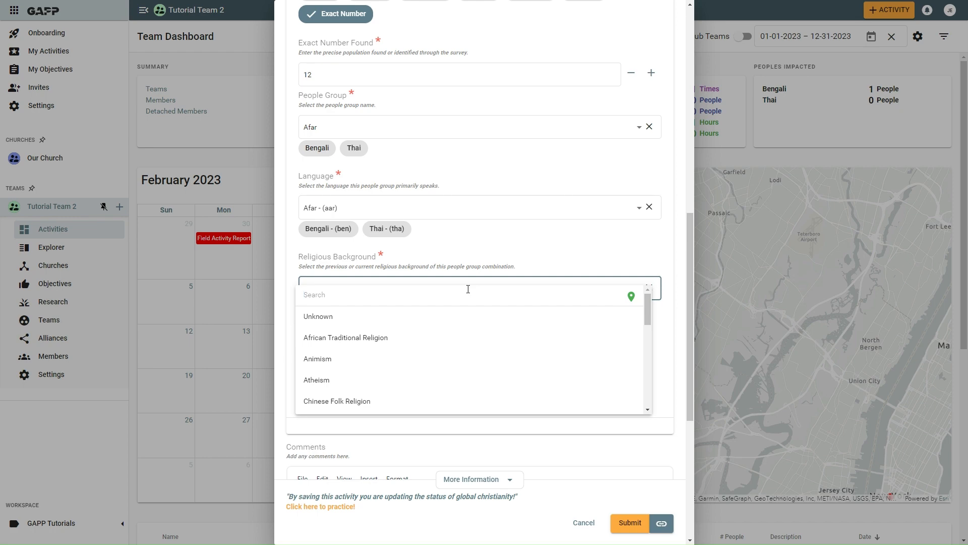
left_click(469, 289)
type("isl")
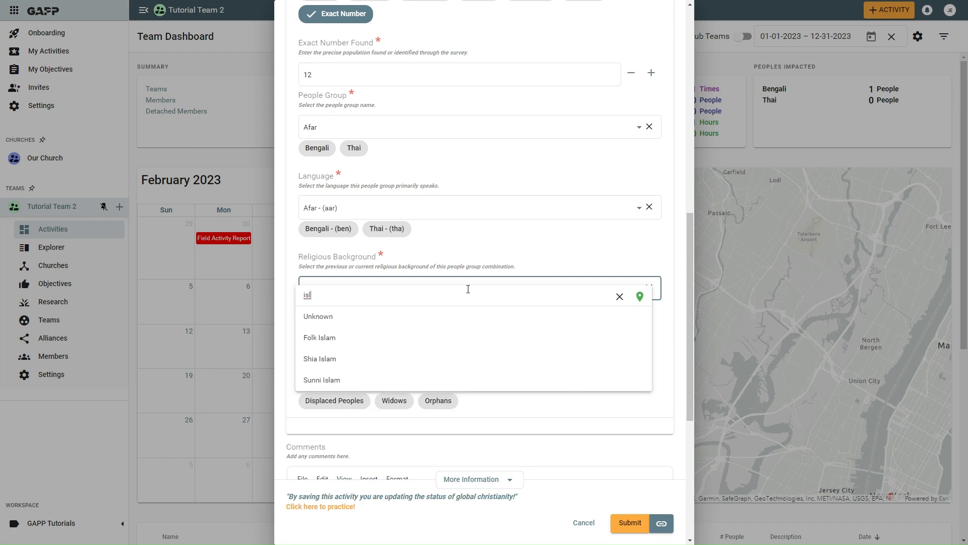
left_click(419, 337)
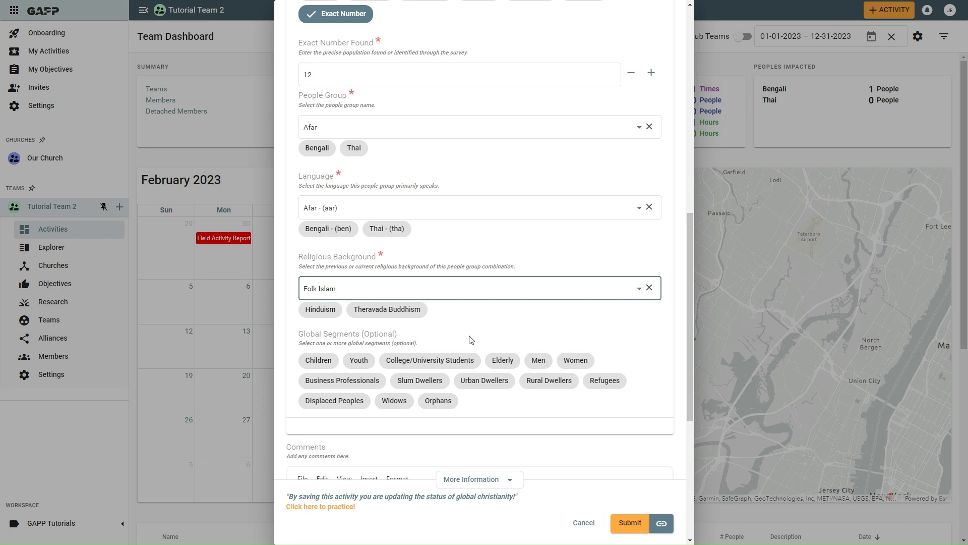
left_click(485, 381)
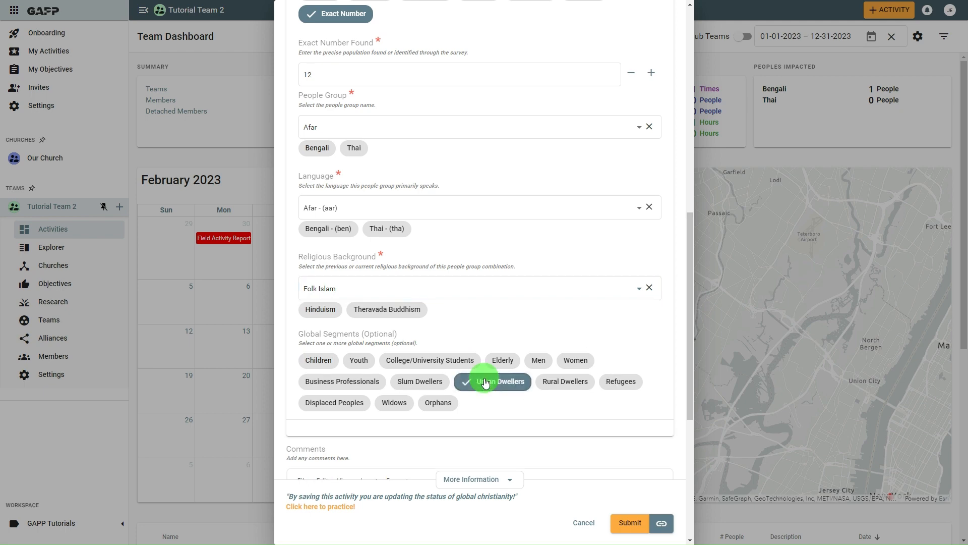
Step: Enter "Details...." as the comment and submit the People and Place Survey
scroll(485, 381, "down", 3)
scroll(485, 381, "down", 1)
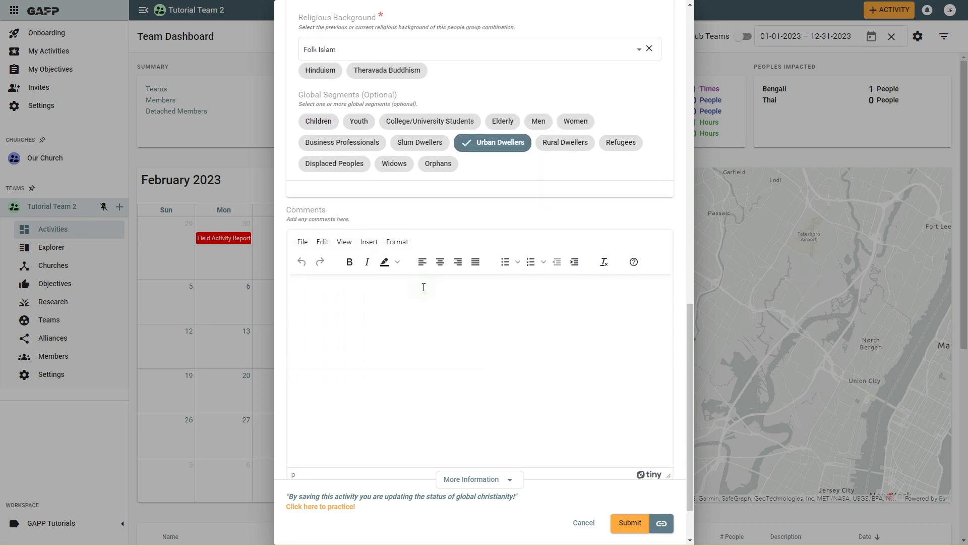
type("Details....")
left_click(628, 526)
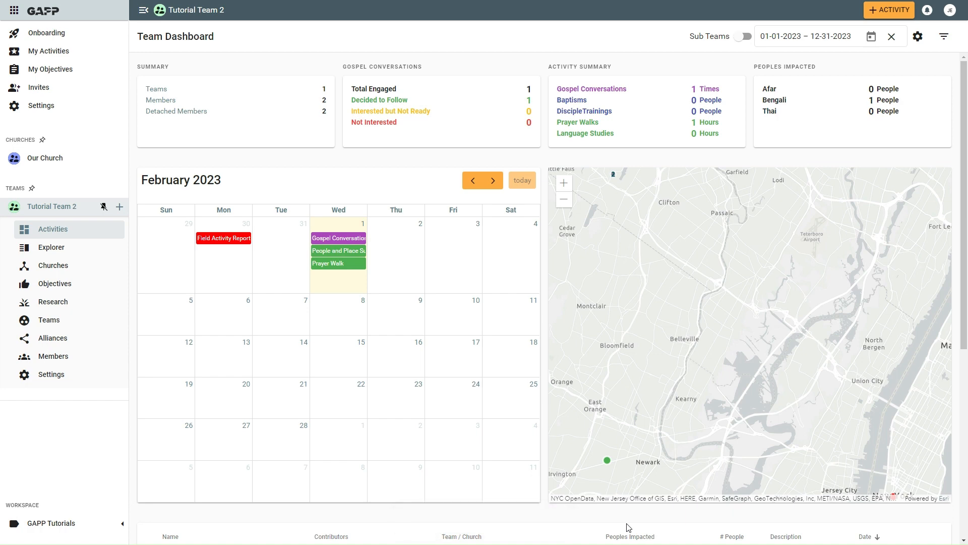
Step: Edit the February 1 People and Place Survey to people group Bengali, language Bengali - (ben) and religious background Hinduism, and save it
left_click(349, 255)
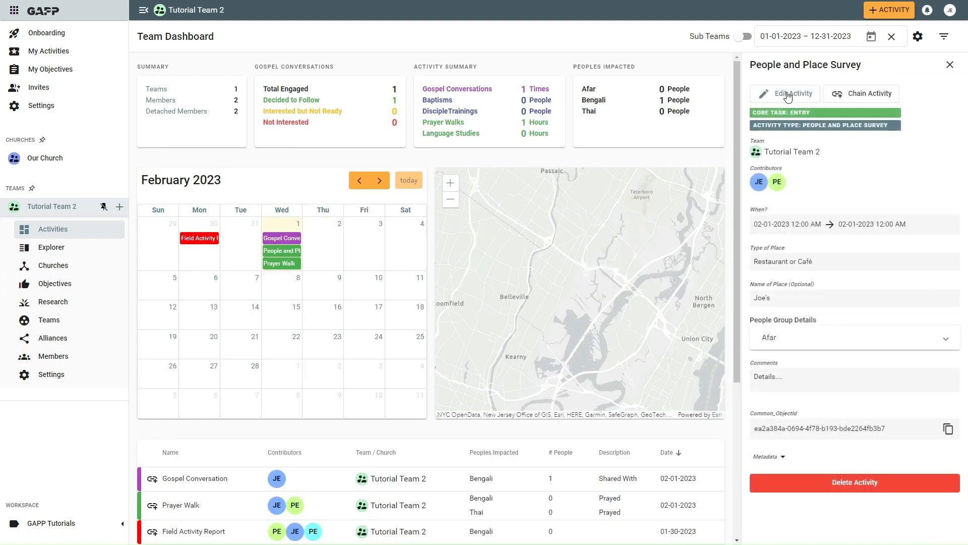
left_click(787, 96)
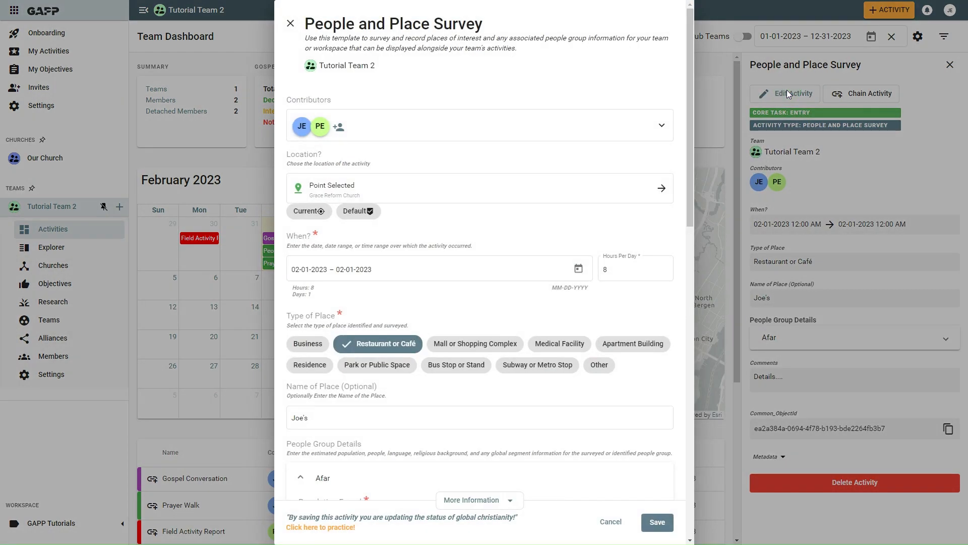
scroll(385, 262, "down", 7)
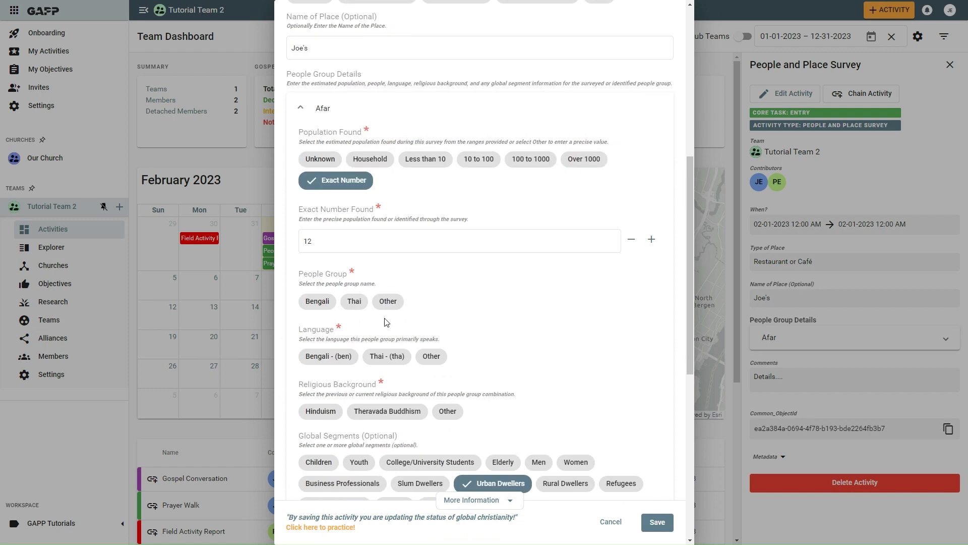
left_click(317, 302)
left_click(322, 359)
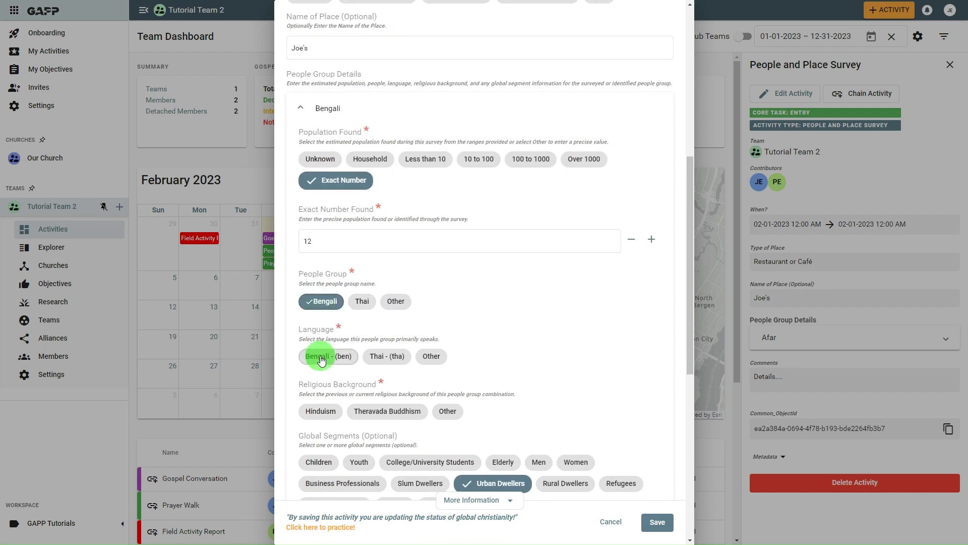
left_click(317, 412)
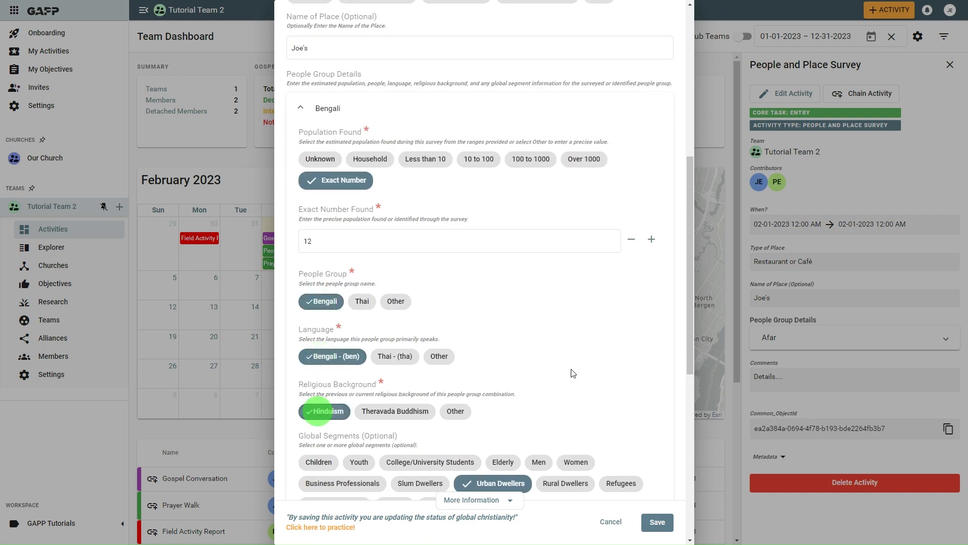
scroll(604, 360, "down", 3)
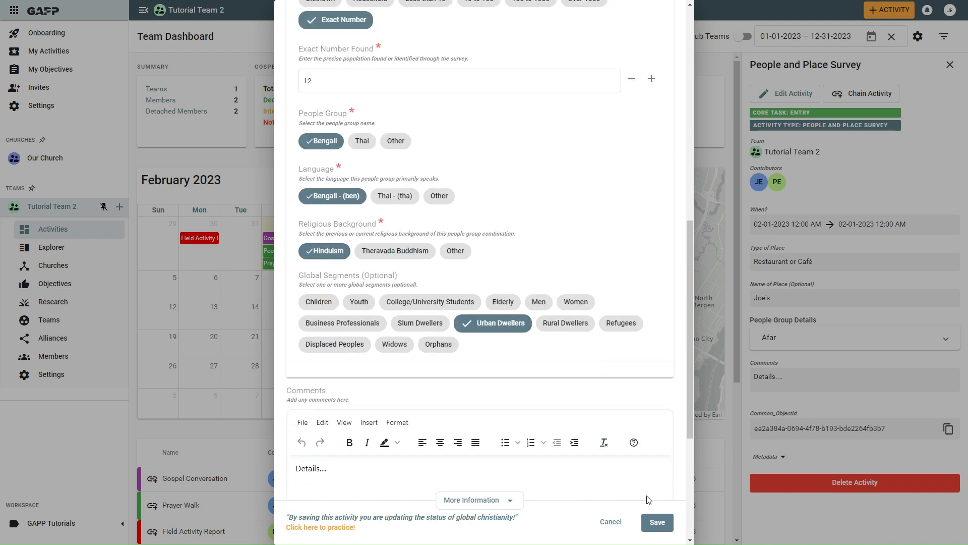
left_click(657, 523)
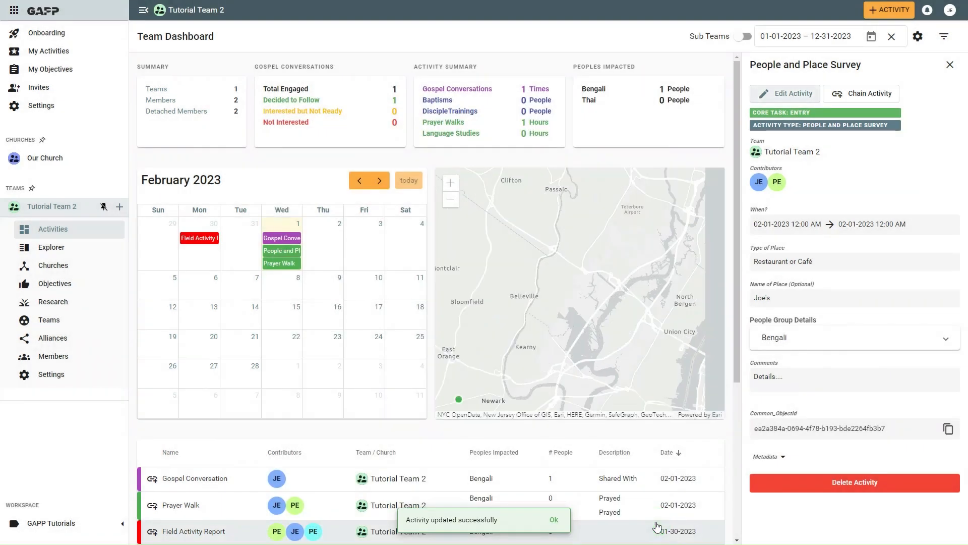